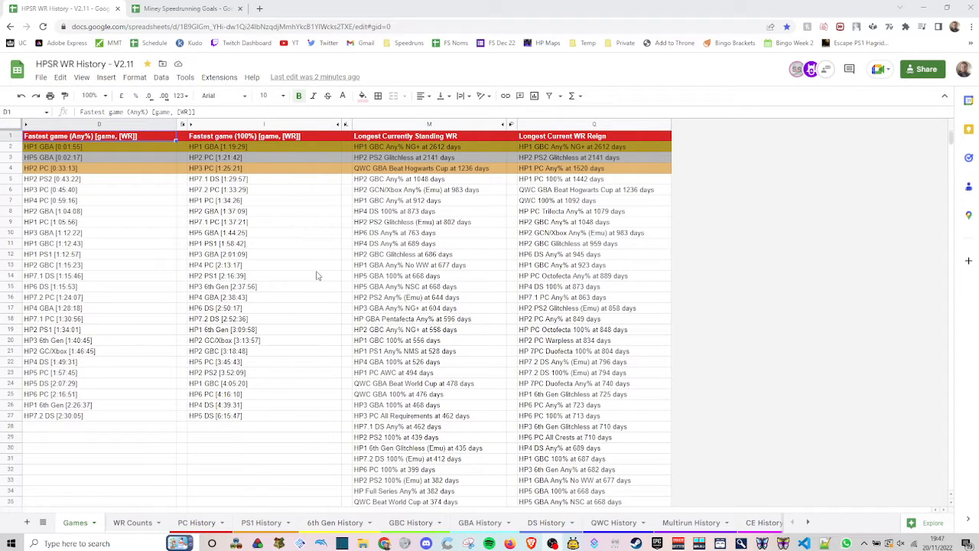
- Look over the PC goals in the Miney Speedrunning Goals spreadsheet and select the empty WR cell for HP1 Any%
{"action": "left_click", "coordinate": [221, 7]}
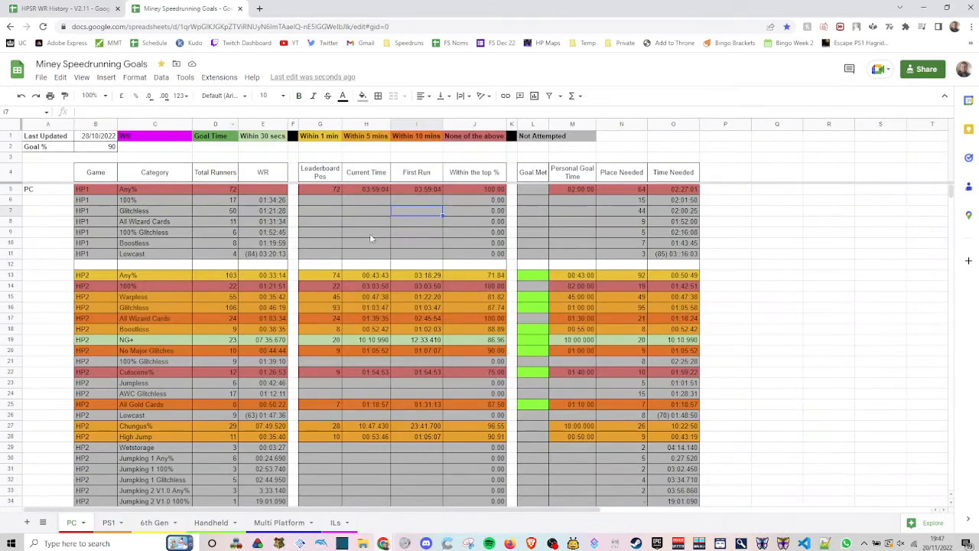
{"action": "scroll", "coordinate": [370, 233], "scroll_direction": "down", "scroll_amount": 5}
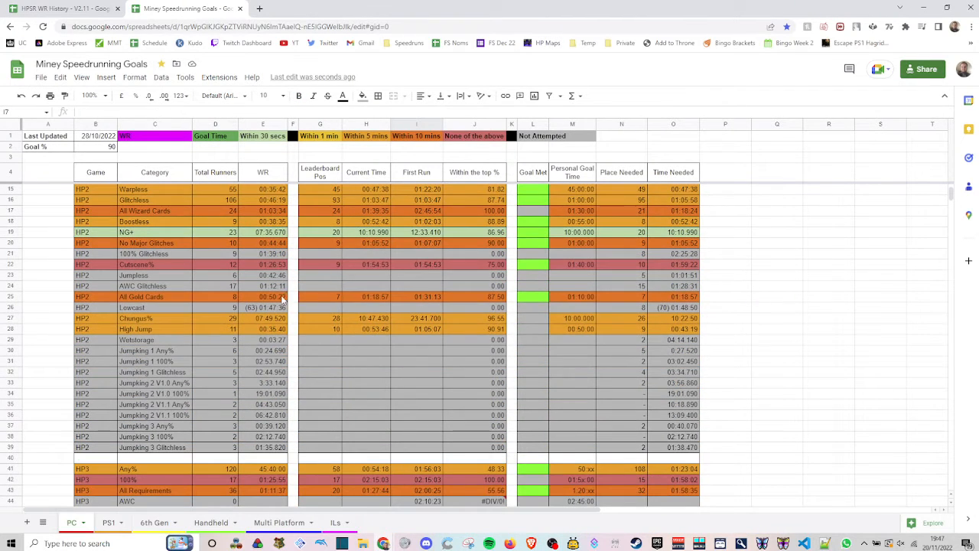
{"action": "scroll", "coordinate": [282, 300], "scroll_direction": "up", "scroll_amount": 5}
{"action": "left_click", "coordinate": [273, 192]}
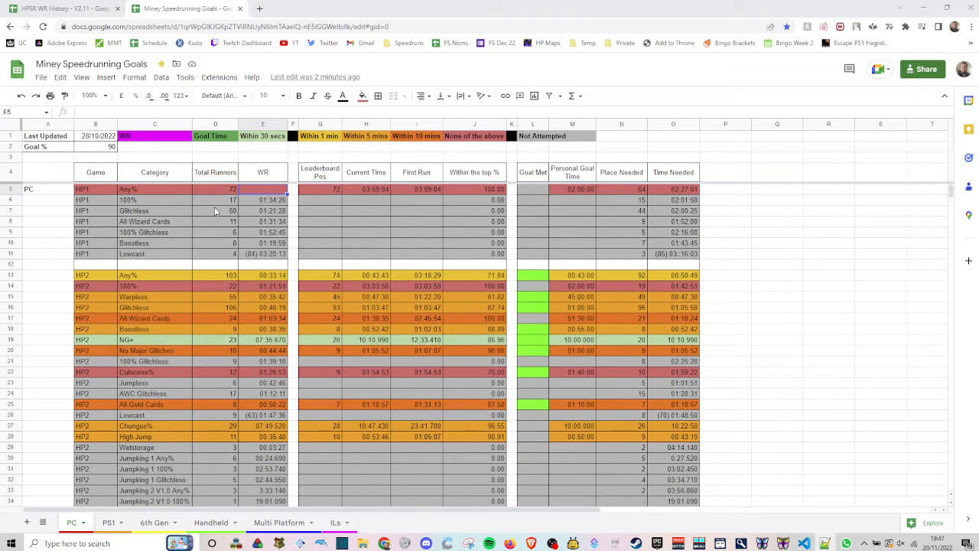
- Switch to the HPSR WR History spreadsheet, unhide columns A to E on the WR Counts sheet and review the category data
{"action": "left_click", "coordinate": [107, 8]}
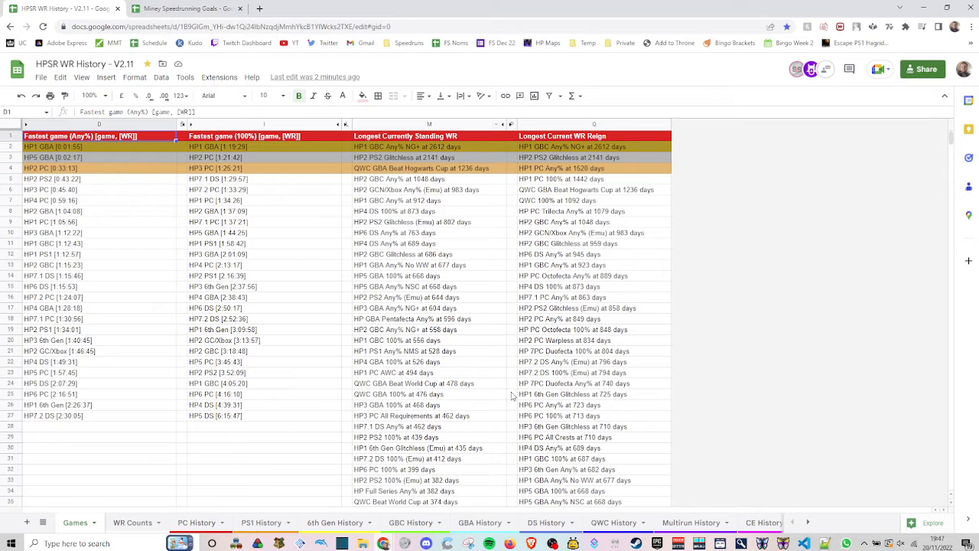
{"action": "left_click", "coordinate": [131, 523]}
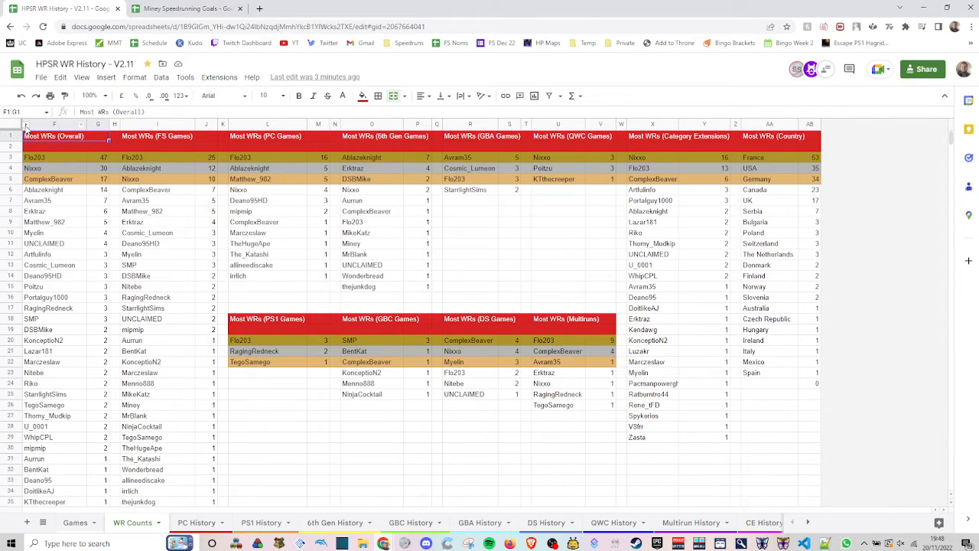
{"action": "left_click", "coordinate": [27, 125]}
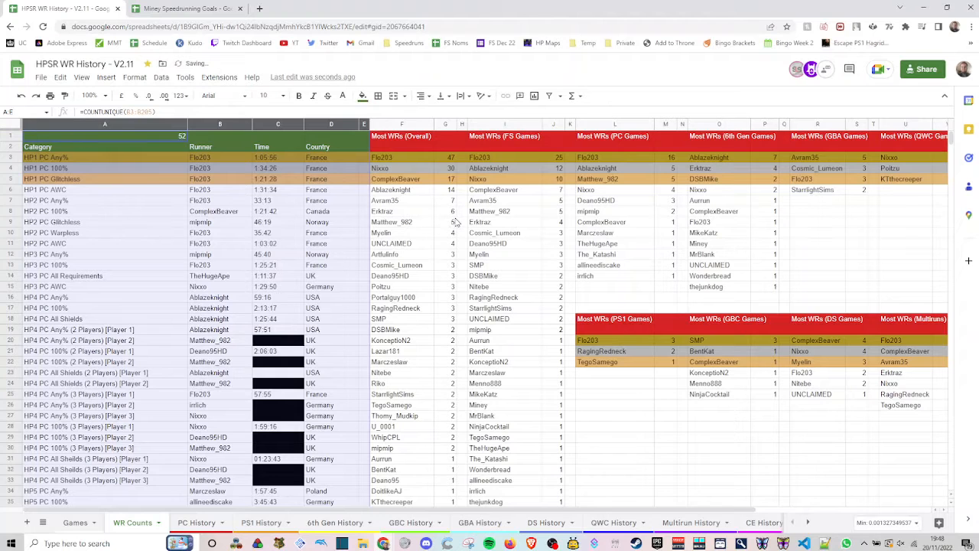
{"action": "left_click", "coordinate": [453, 222]}
{"action": "scroll", "coordinate": [264, 222], "scroll_direction": "down", "scroll_amount": 2}
{"action": "scroll", "coordinate": [296, 289], "scroll_direction": "up", "scroll_amount": 2}
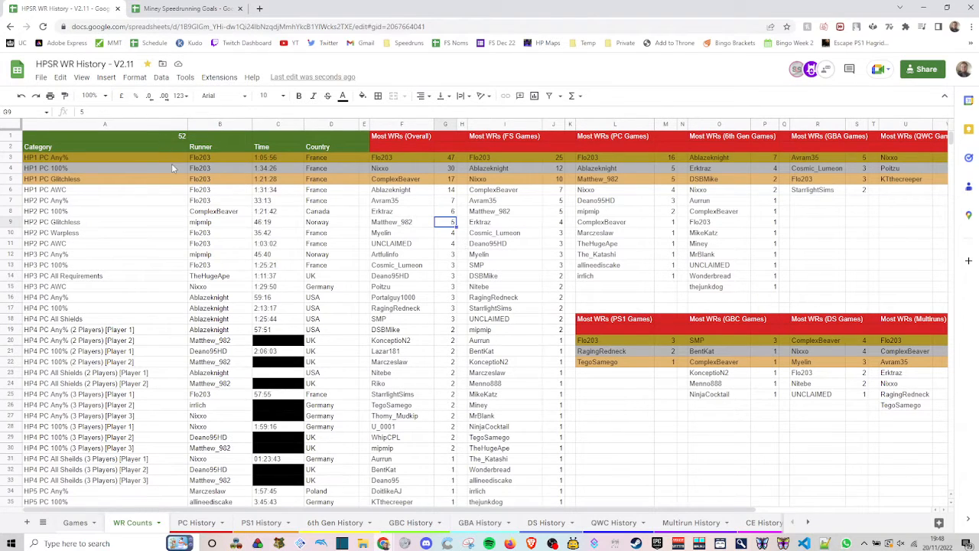
{"action": "key", "text": "ctrl+Home"}
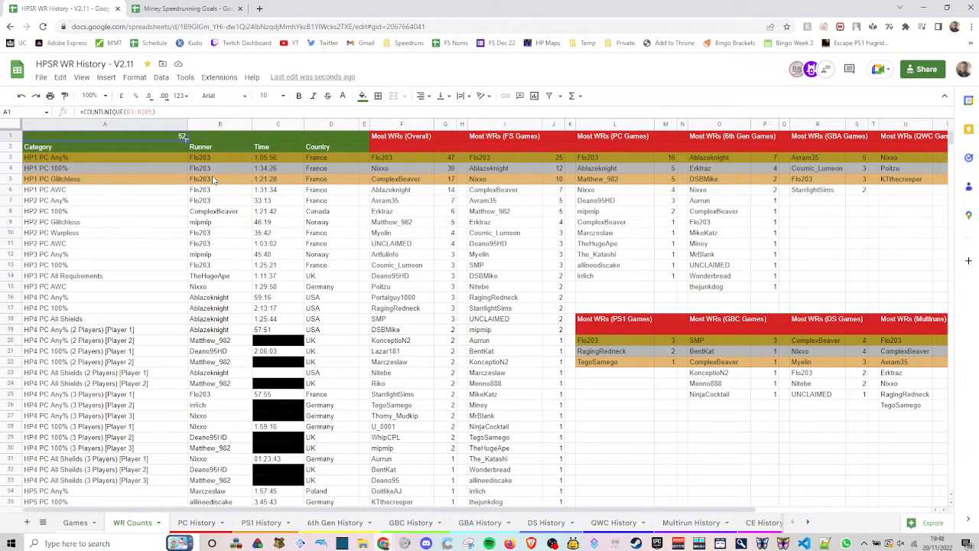
{"action": "left_click", "coordinate": [154, 157]}
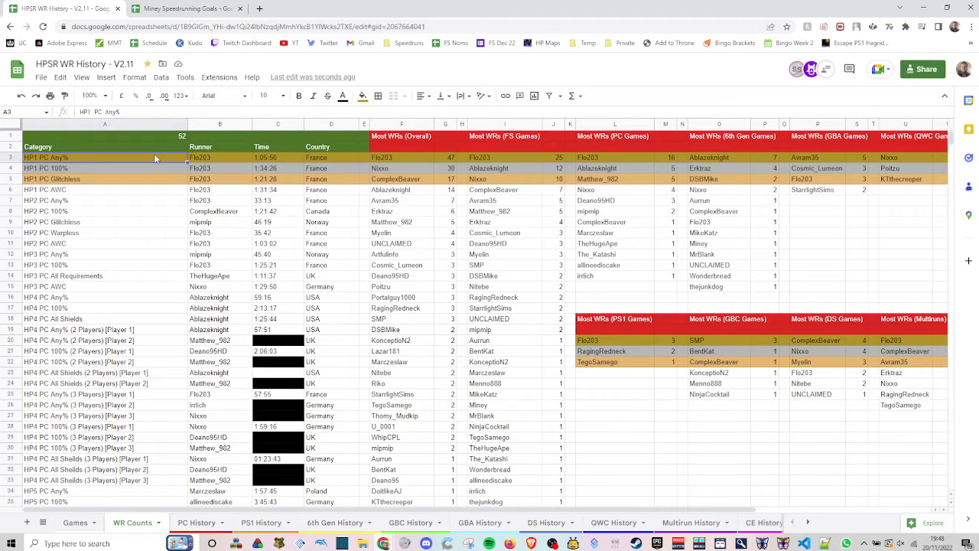
- Add a new sheet to the Miney Speedrunning Goals spreadsheet and rename it "WR Data Pull"
{"action": "left_click", "coordinate": [187, 8]}
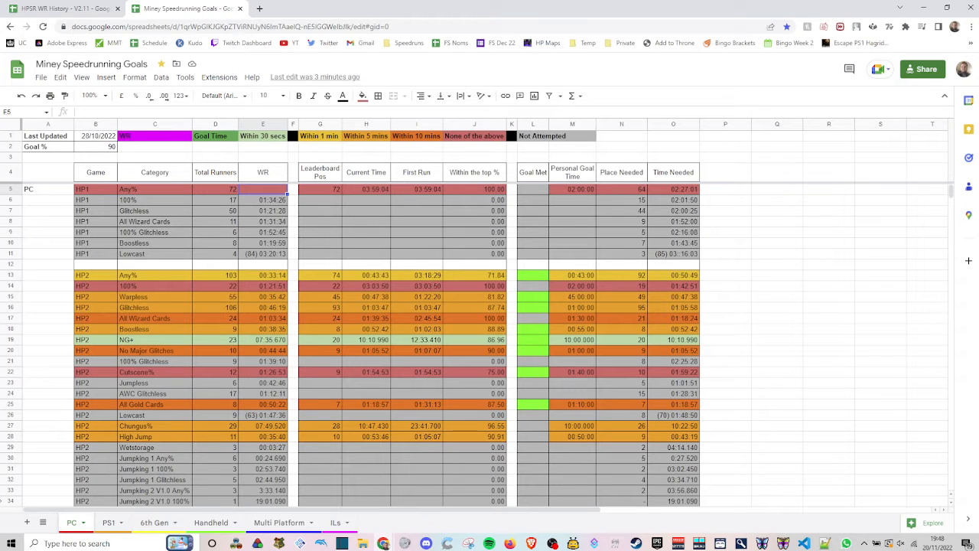
{"action": "left_click", "coordinate": [27, 523]}
{"action": "left_click_drag", "start_coordinate": [108, 523], "coordinate": [383, 523]}
{"action": "left_click", "coordinate": [383, 523]}
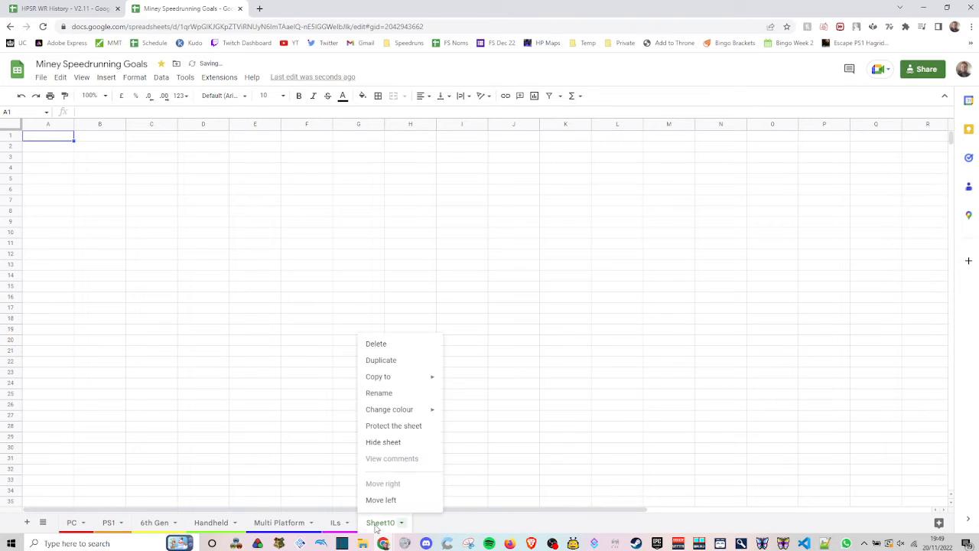
{"action": "left_click", "coordinate": [390, 393]}
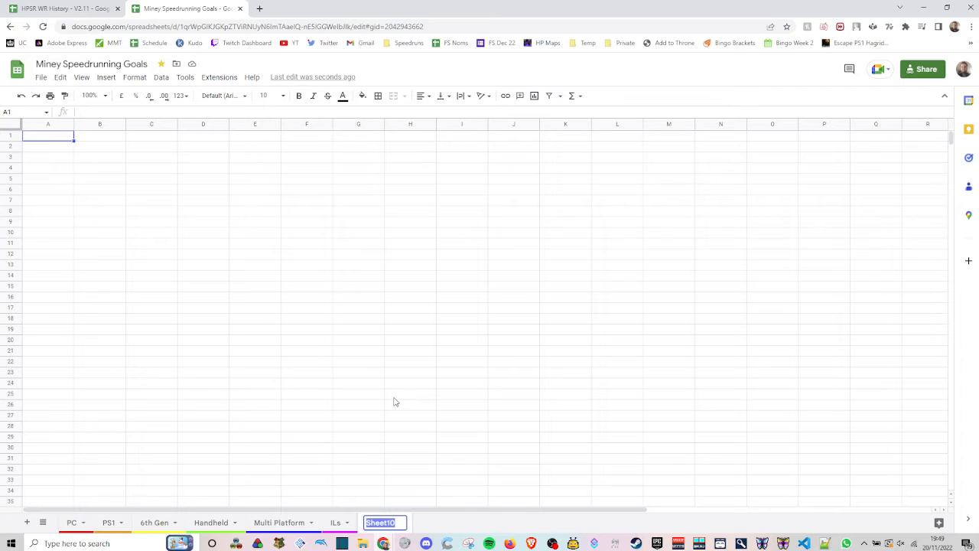
{"action": "type", "text": "wr"}
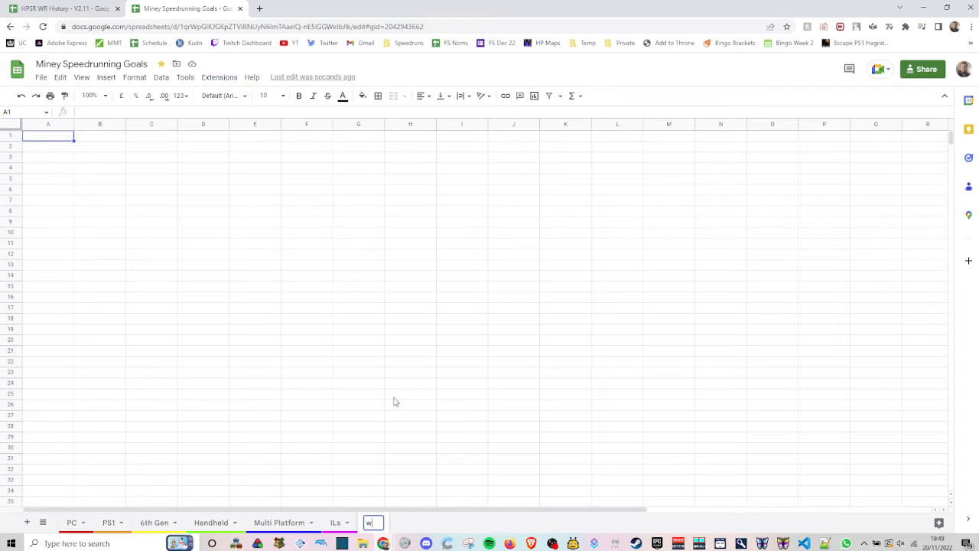
{"action": "key", "text": "BackSpace"}
{"action": "key", "text": "BackSpace"}
{"action": "type", "text": "WR Data Pull"}
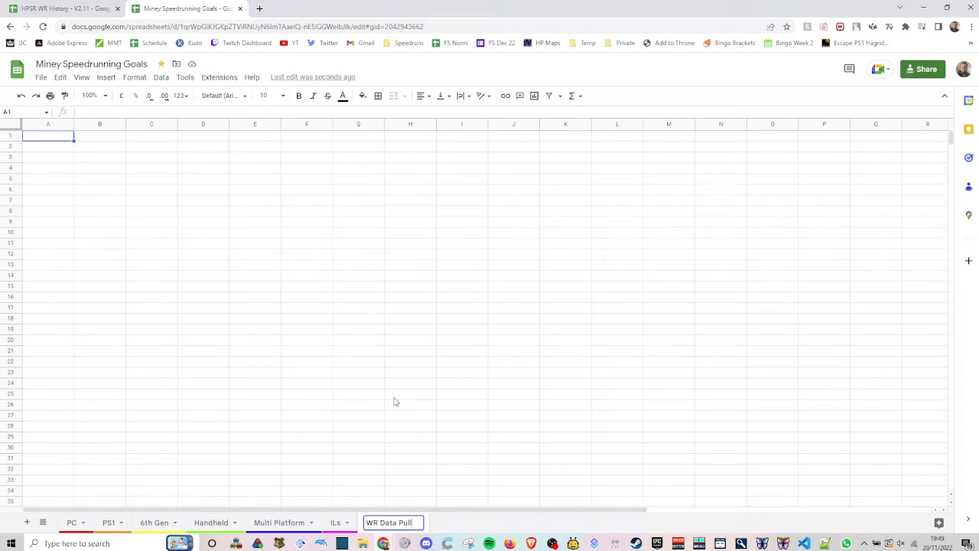
{"action": "key", "text": "Return"}
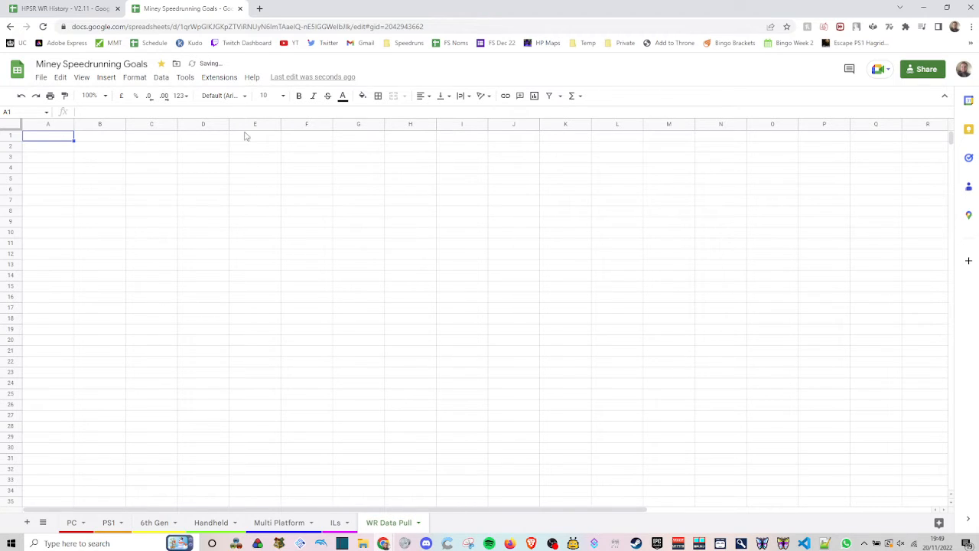
- Enter an IMPORTRANGE formula in B2 that pulls WR Counts!A2:D1000 from the HPSR WR History spreadsheet
{"action": "left_click", "coordinate": [116, 150]}
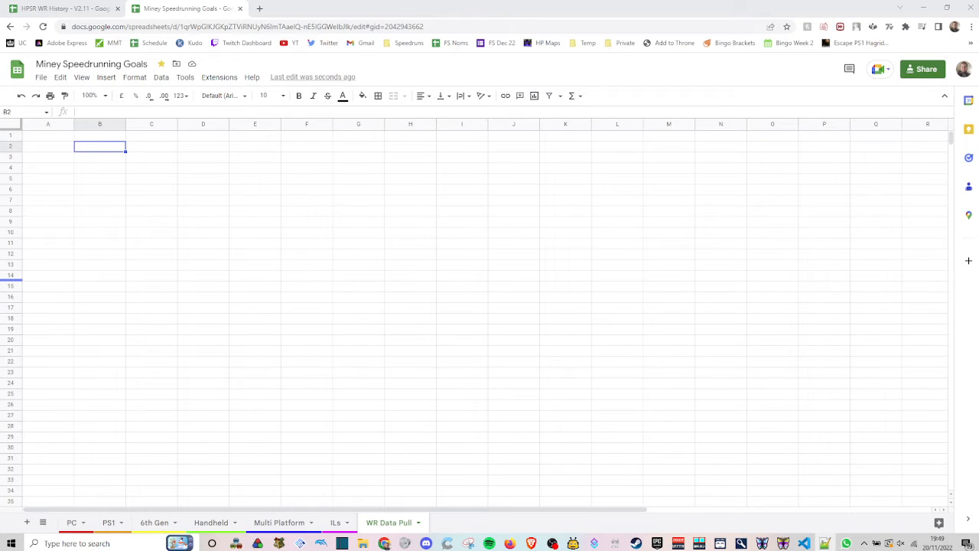
{"action": "key", "text": "Return"}
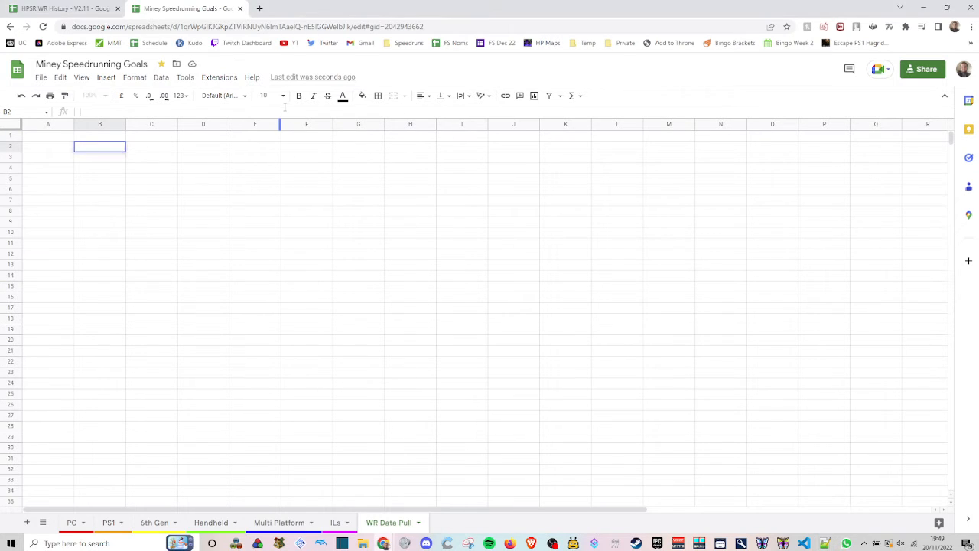
{"action": "key", "text": "Return"}
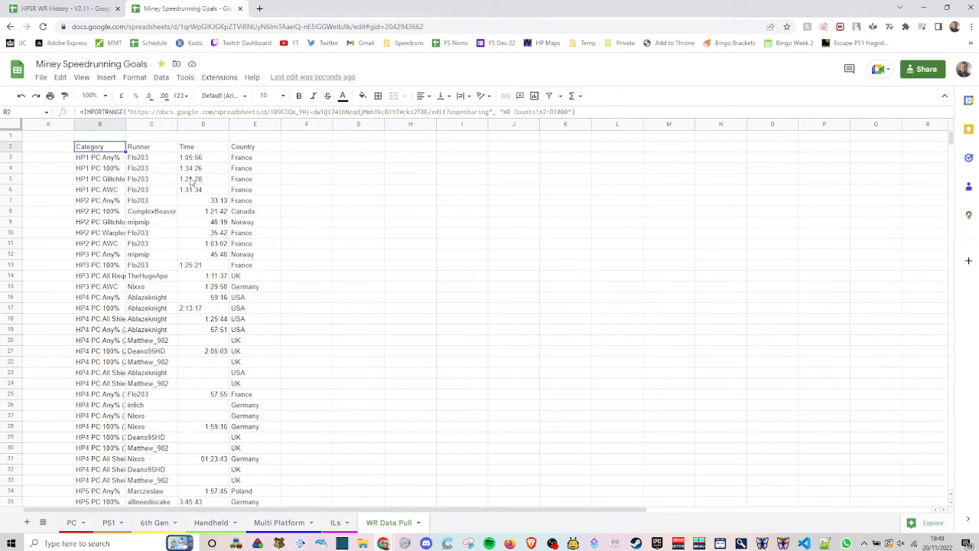
- Left-align all of the imported data in B2:E205
{"action": "key", "text": "ctrl+a"}
{"action": "left_click", "coordinate": [422, 96]}
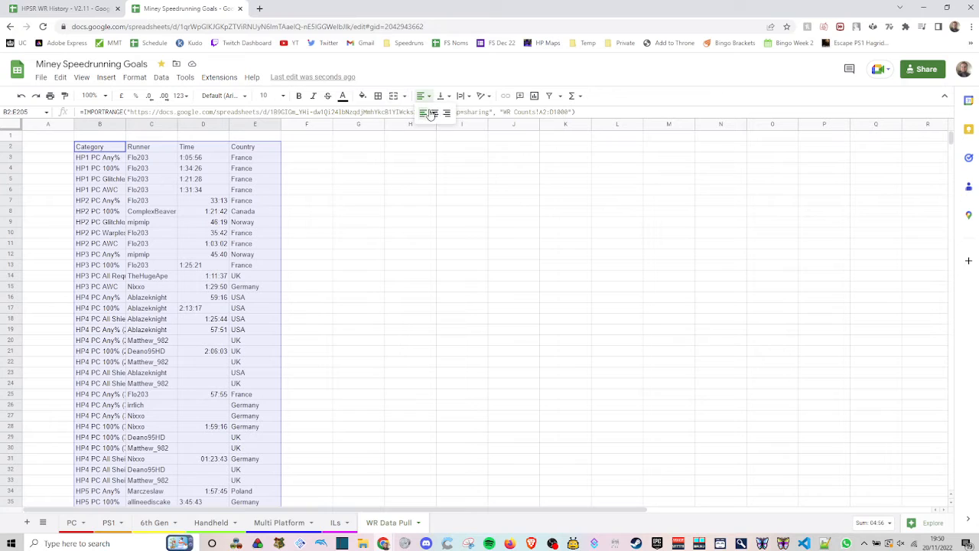
{"action": "left_click", "coordinate": [423, 114]}
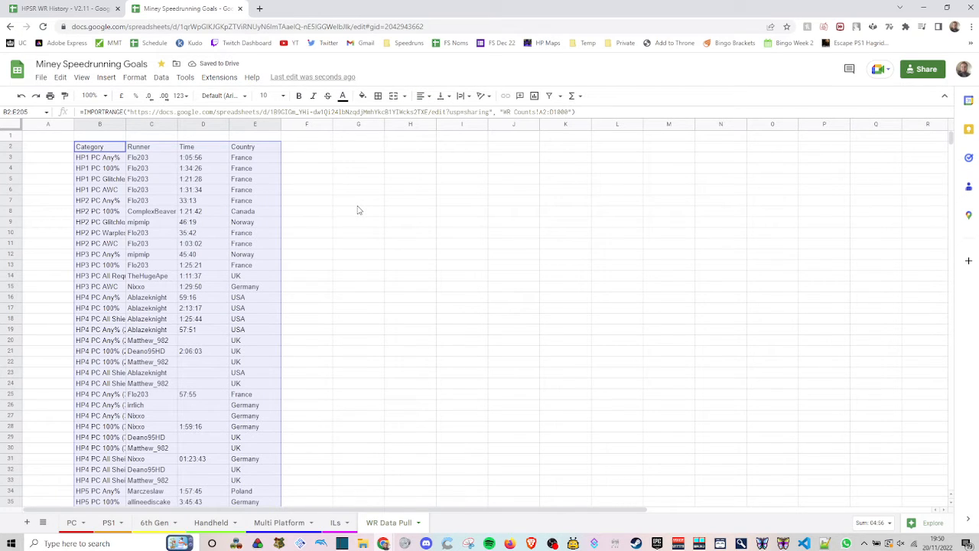
{"action": "left_click", "coordinate": [349, 255]}
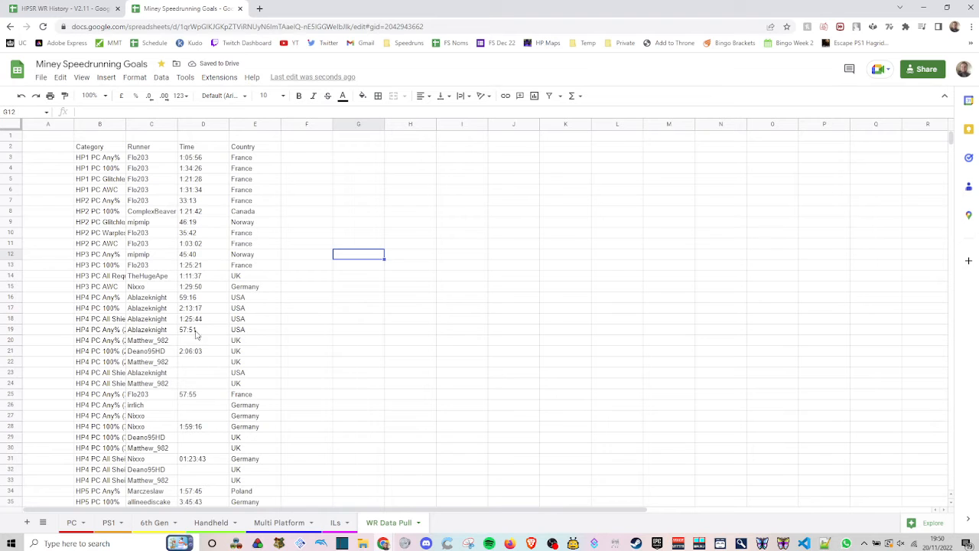
- Fit the width of column B to the imported category names
{"action": "scroll", "coordinate": [196, 331], "scroll_direction": "down", "scroll_amount": 1}
{"action": "scroll", "coordinate": [220, 436], "scroll_direction": "up", "scroll_amount": 1}
{"action": "double_click", "coordinate": [126, 128]}
- Examine the filled and blank Time cells of the HP4 PC two-player and three-player categories
{"action": "scroll", "coordinate": [326, 331], "scroll_direction": "down", "scroll_amount": 2}
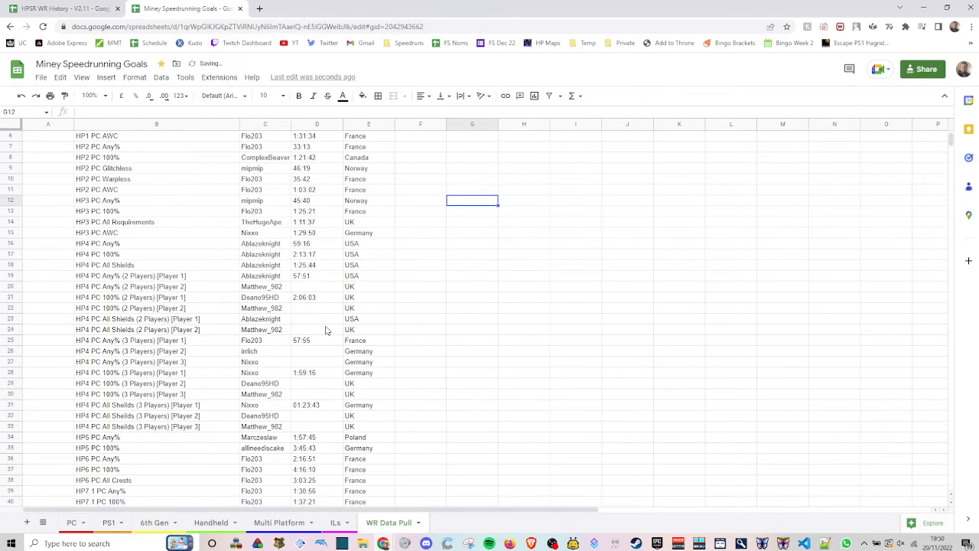
{"action": "left_click", "coordinate": [313, 290]}
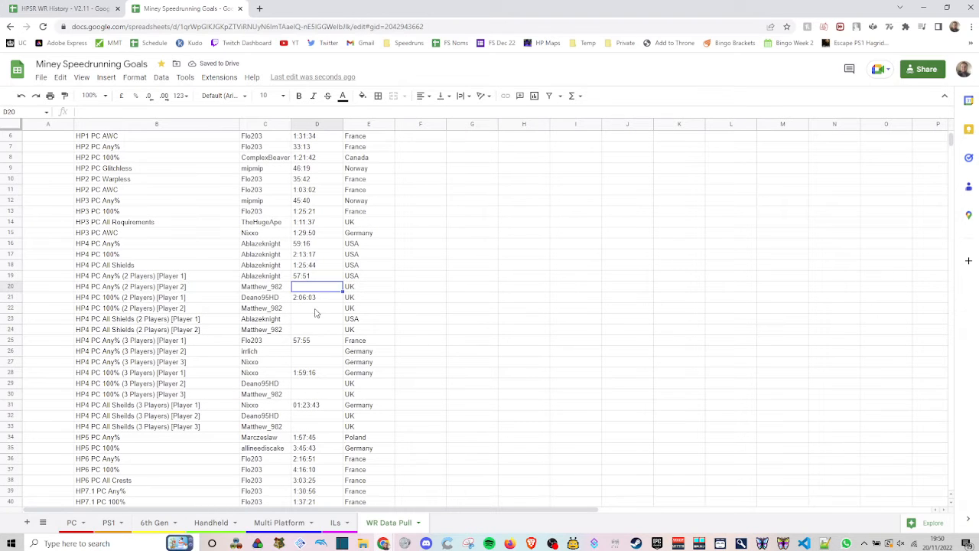
{"action": "left_click", "coordinate": [315, 310]}
{"action": "left_click", "coordinate": [315, 320]}
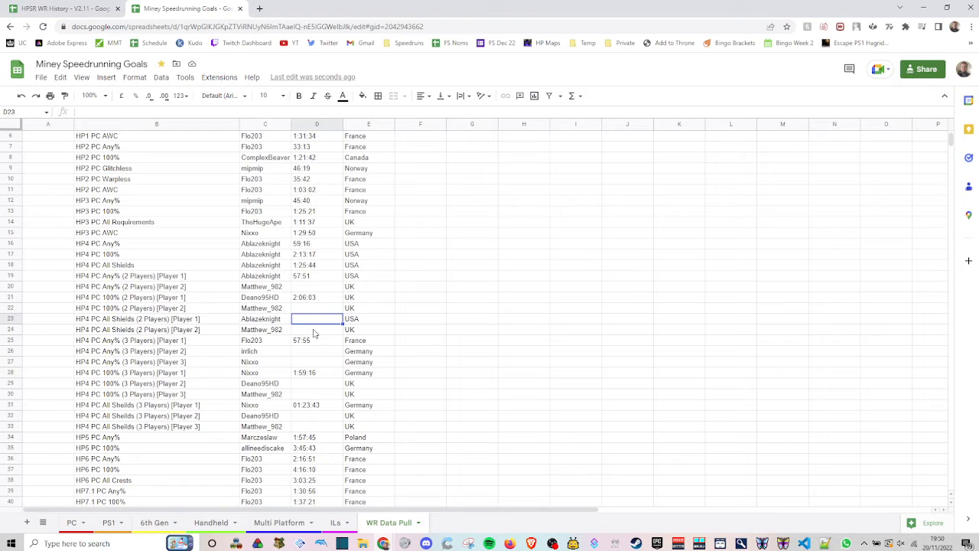
{"action": "left_click", "coordinate": [313, 330]}
{"action": "left_click", "coordinate": [312, 308]}
{"action": "left_click", "coordinate": [311, 288]}
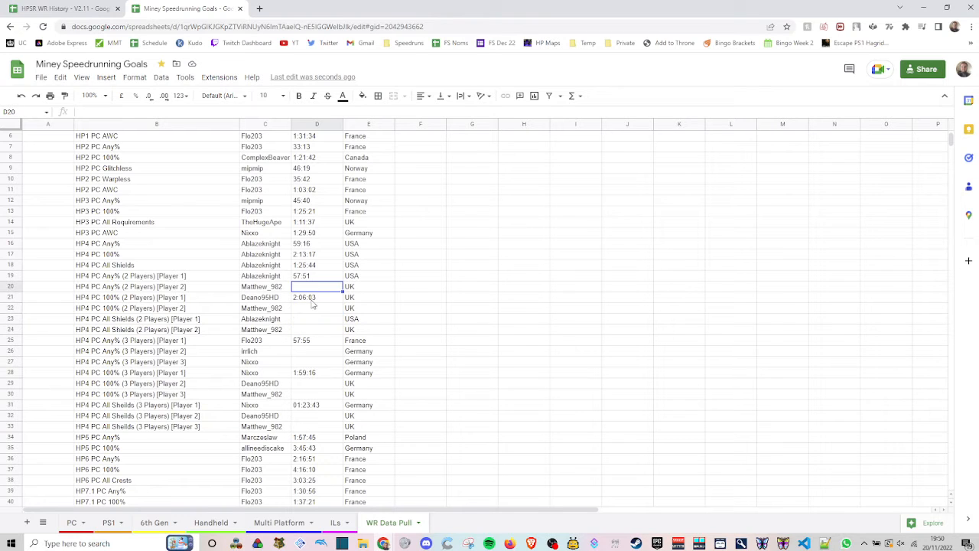
{"action": "left_click", "coordinate": [316, 278]}
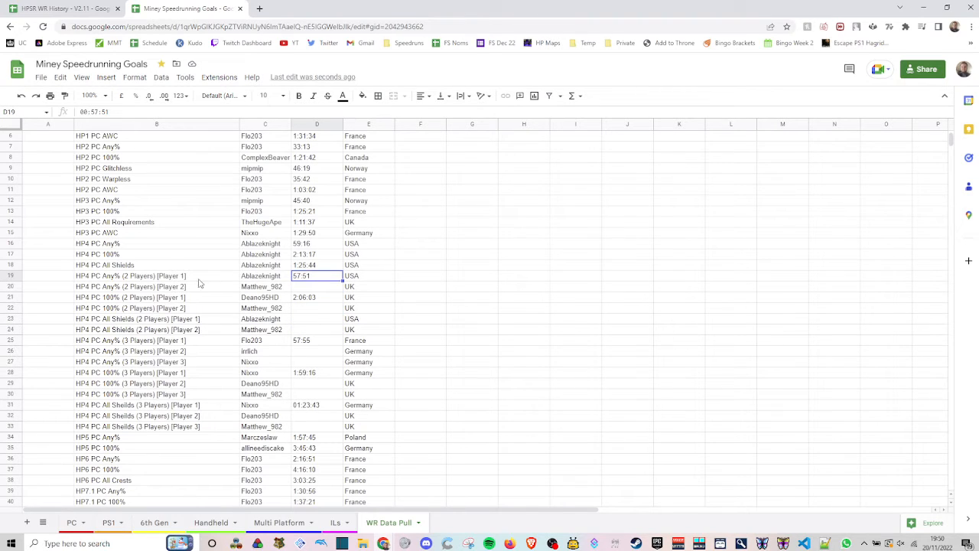
{"action": "left_click", "coordinate": [295, 298]}
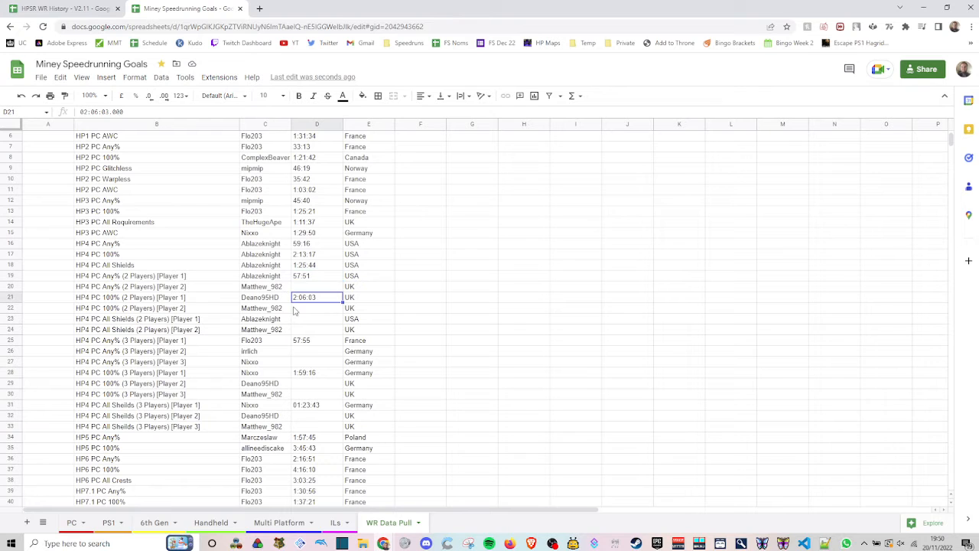
{"action": "left_click", "coordinate": [301, 317]}
{"action": "scroll", "coordinate": [331, 315], "scroll_direction": "down", "scroll_amount": 2}
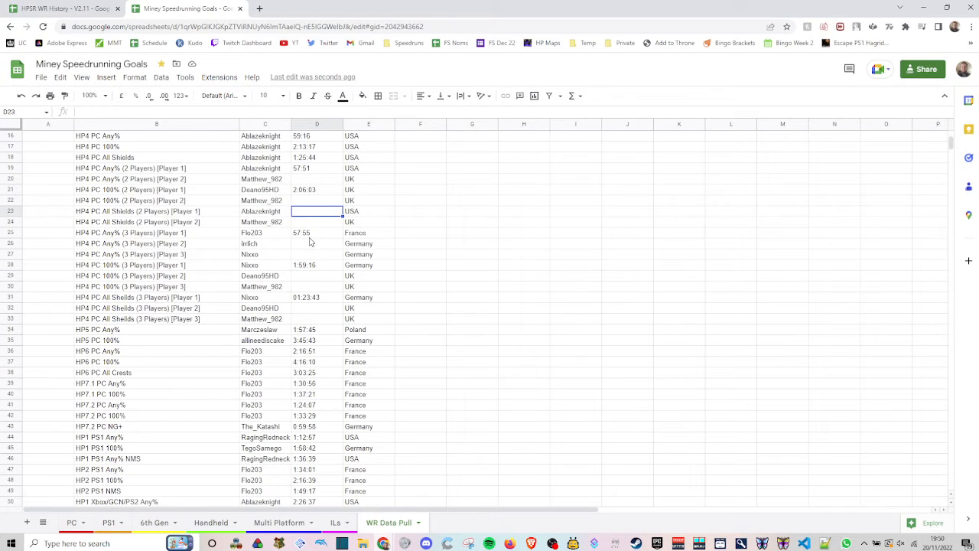
{"action": "left_click_drag", "start_coordinate": [310, 233], "coordinate": [215, 236]}
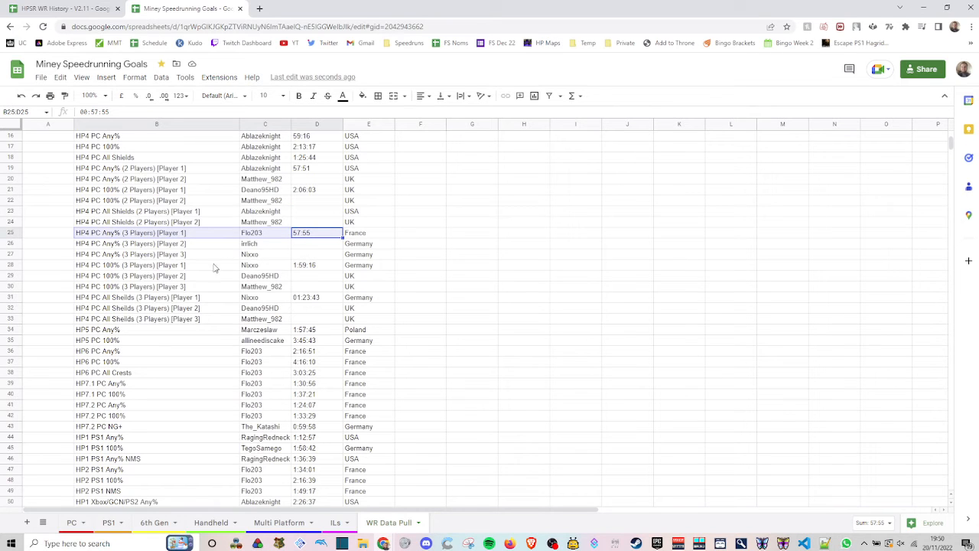
{"action": "left_click", "coordinate": [313, 254]}
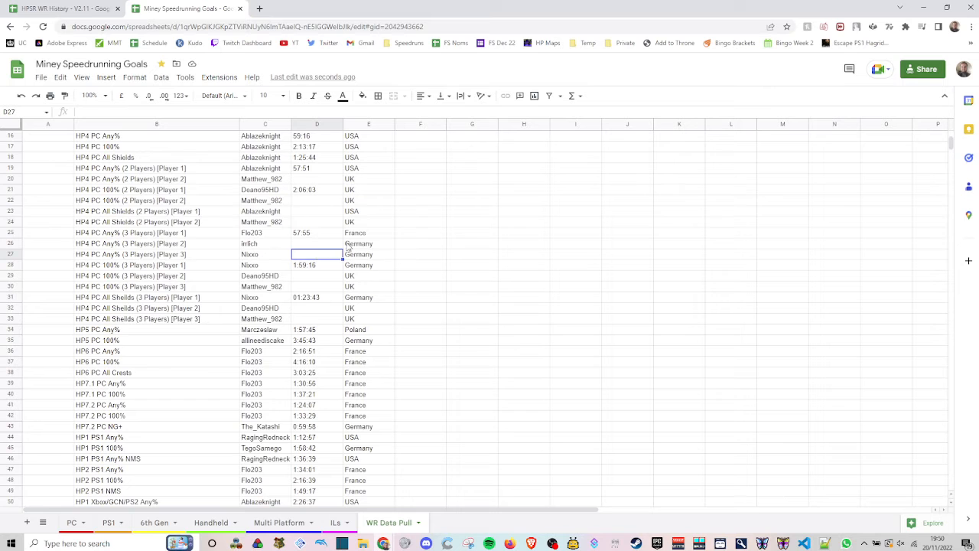
- Make the imported header row B2:E2 bold
{"action": "scroll", "coordinate": [359, 168], "scroll_direction": "up", "scroll_amount": 5}
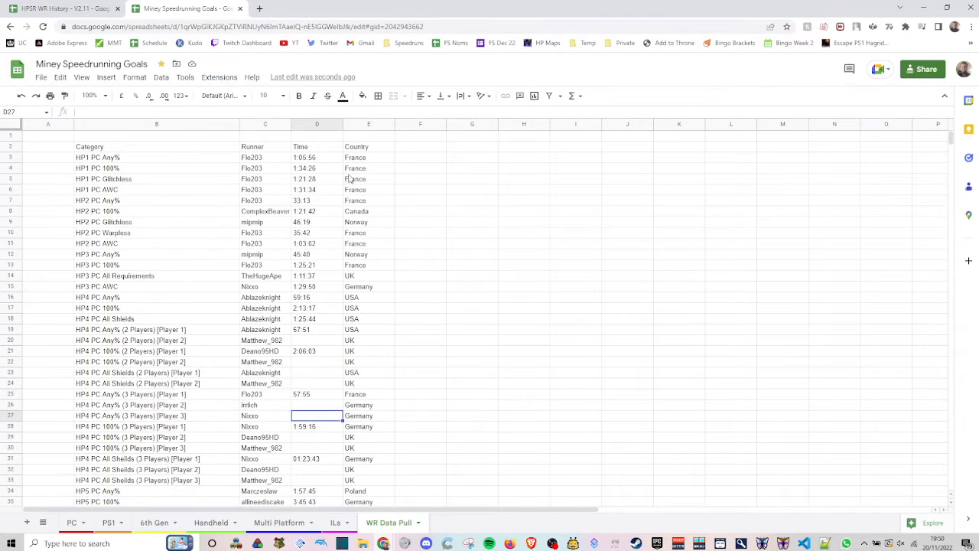
{"action": "left_click_drag", "start_coordinate": [164, 153], "coordinate": [354, 153]}
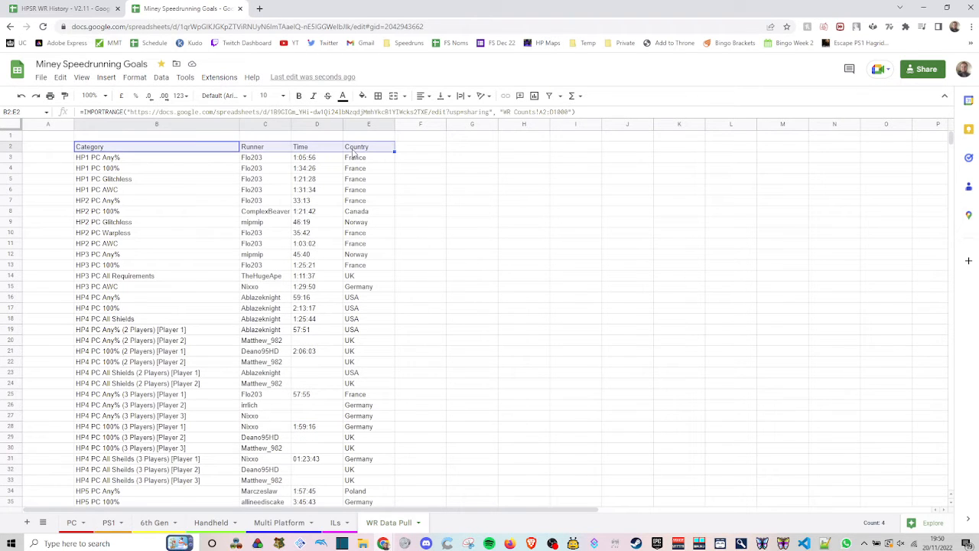
{"action": "key", "text": "ctrl+b"}
{"action": "left_click", "coordinate": [481, 175]}
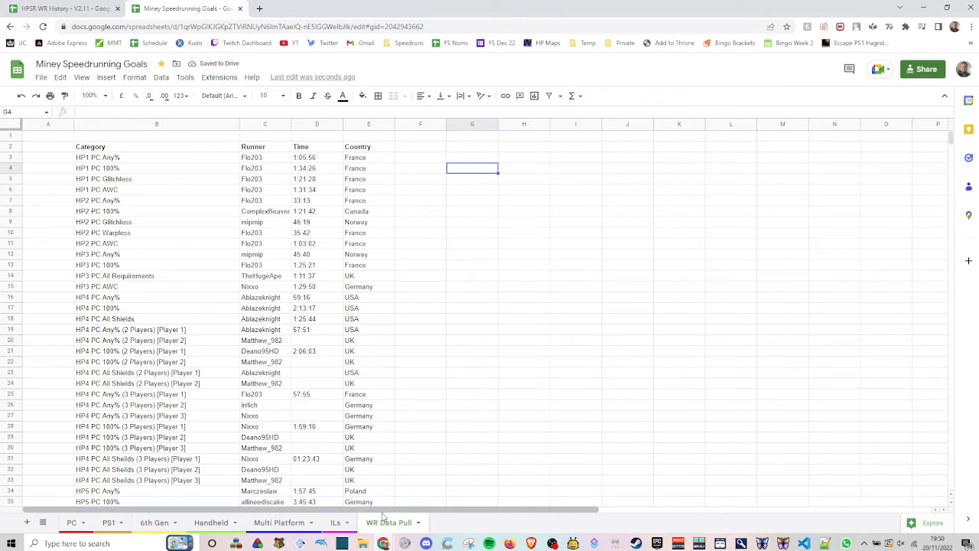
- Start an INDIRECT formula with an opening quote in WR cell E5 for HP1 Any% on the PC sheet
{"action": "left_click", "coordinate": [72, 522]}
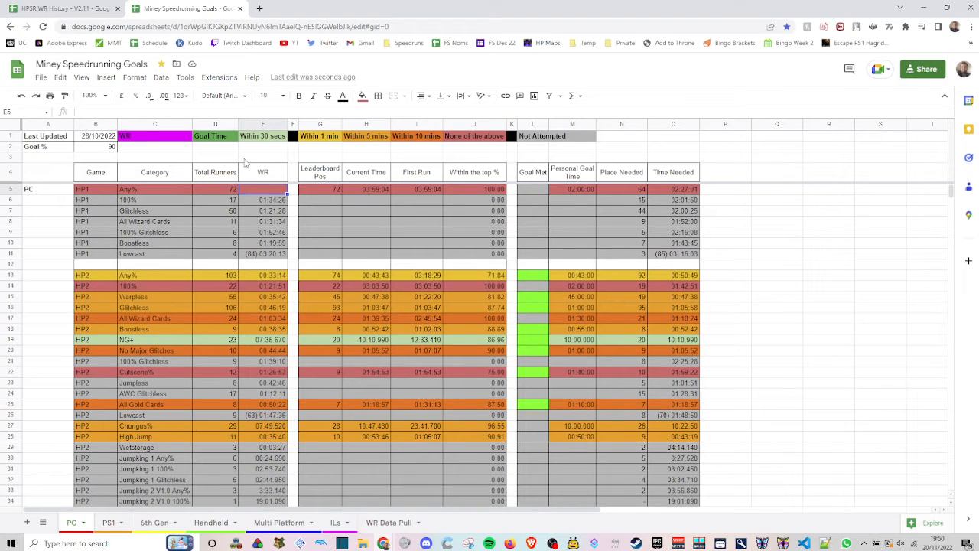
{"action": "left_click", "coordinate": [170, 112]}
{"action": "type", "text": "="}
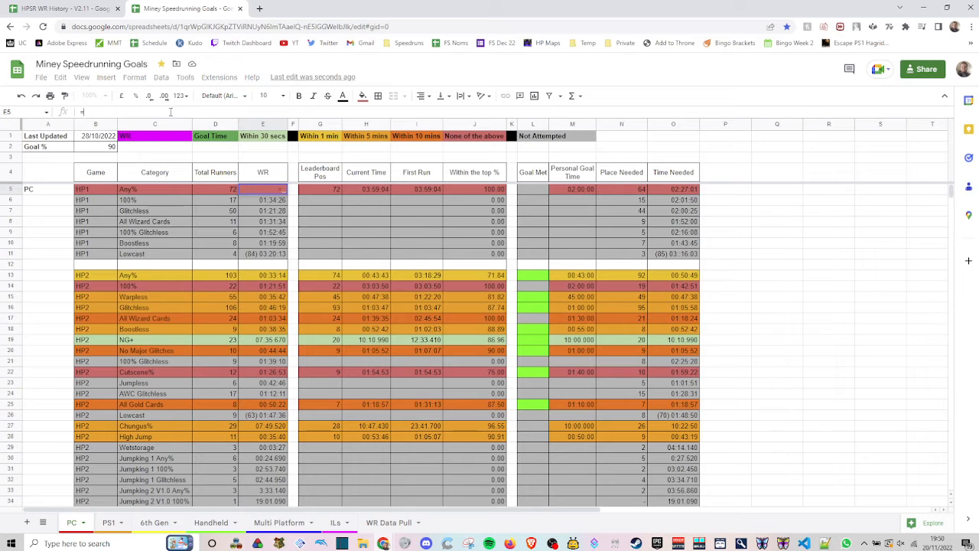
{"action": "type", "text": "indir"}
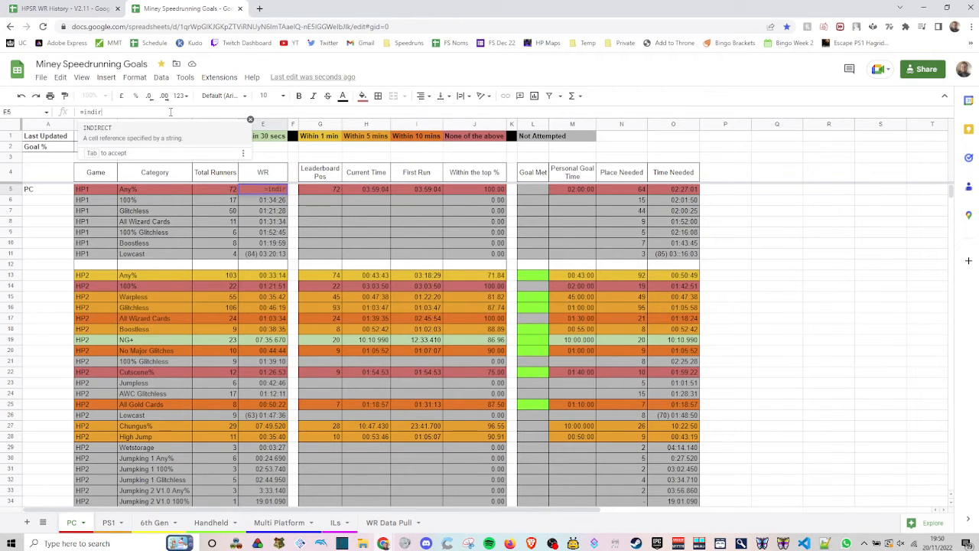
{"action": "key", "text": "Tab"}
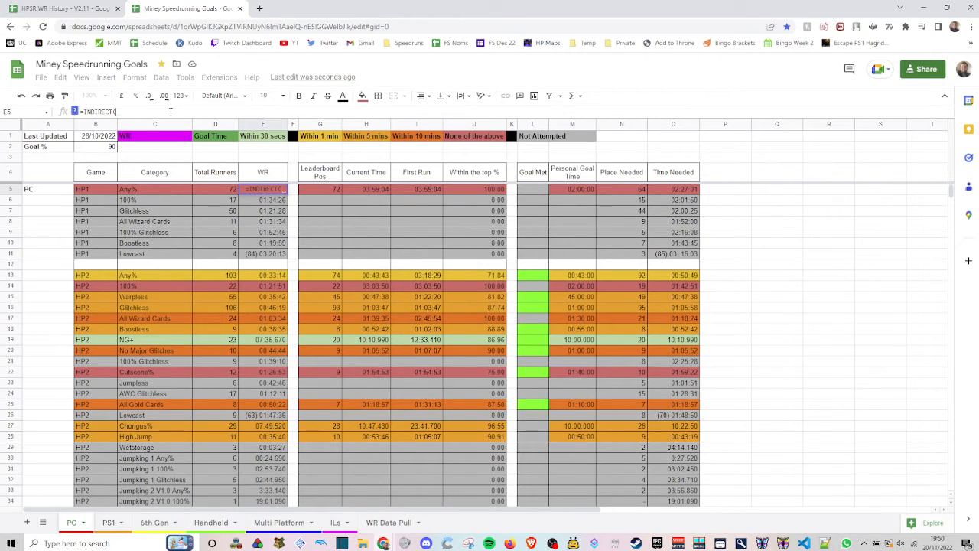
{"action": "type", "text": "\""}
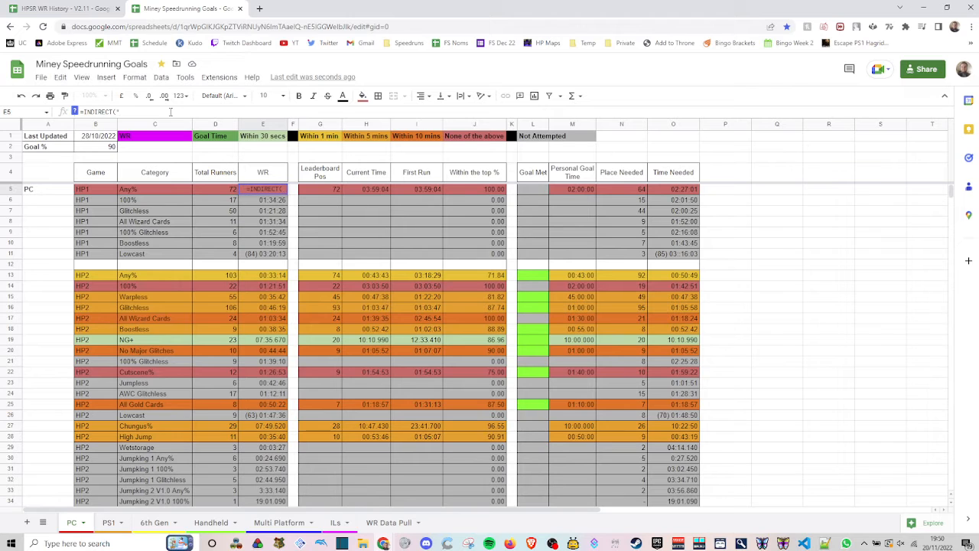
{"action": "type", "text": "\""}
{"action": "type", "text": "WR Daa"}
- Add the sheet reference 'WR Data Pull'! inside the INDIRECT formula in E5
{"action": "key", "text": "BackSpace"}
{"action": "type", "text": "ta Piu"}
{"action": "key", "text": "BackSpace"}
{"action": "key", "text": "BackSpace"}
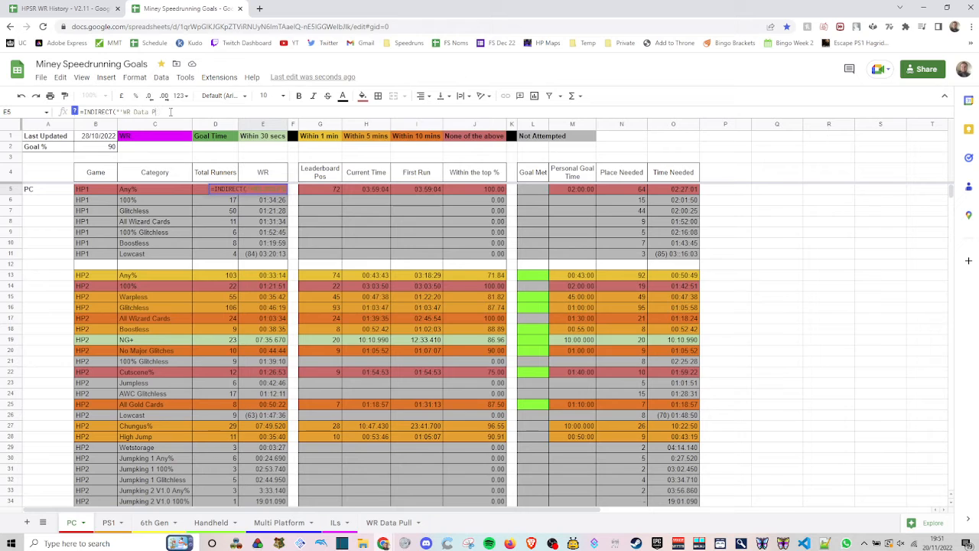
{"action": "type", "text": "ull'!"}
- Check the time's location on the WR Data Pull sheet and complete E5 as =INDIRECT("'WR Data Pull'!D"&3)
{"action": "triple_click", "coordinate": [196, 113]}
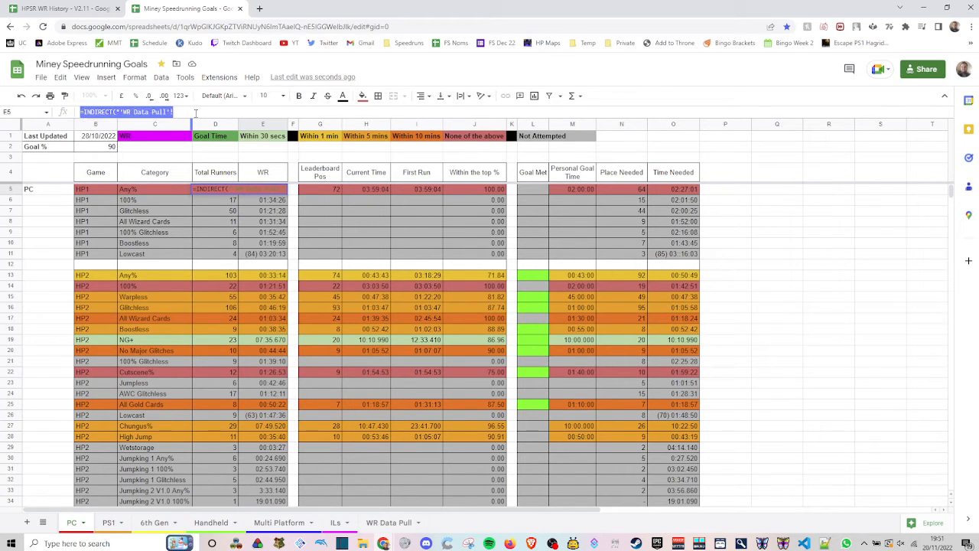
{"action": "left_click", "coordinate": [380, 524]}
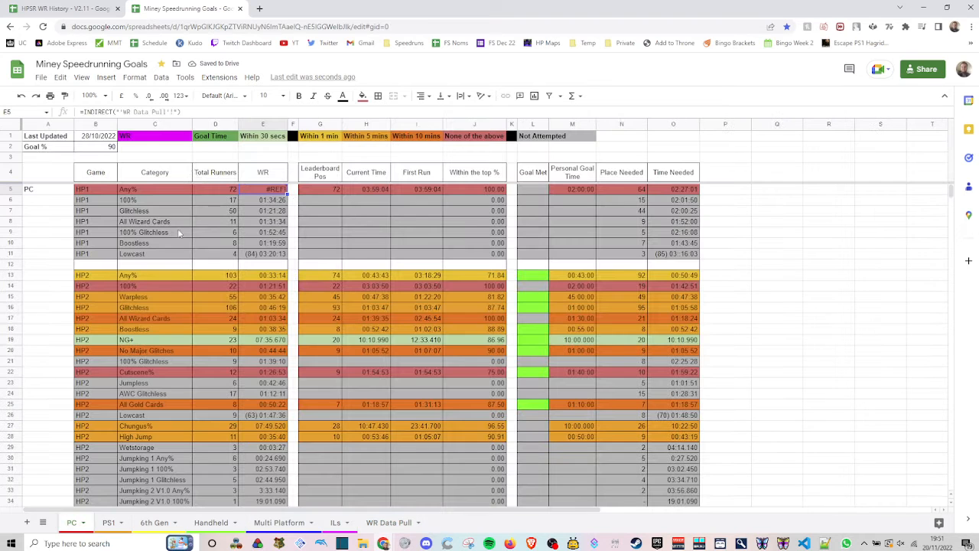
{"action": "left_click", "coordinate": [71, 522]}
{"action": "left_click", "coordinate": [176, 111]}
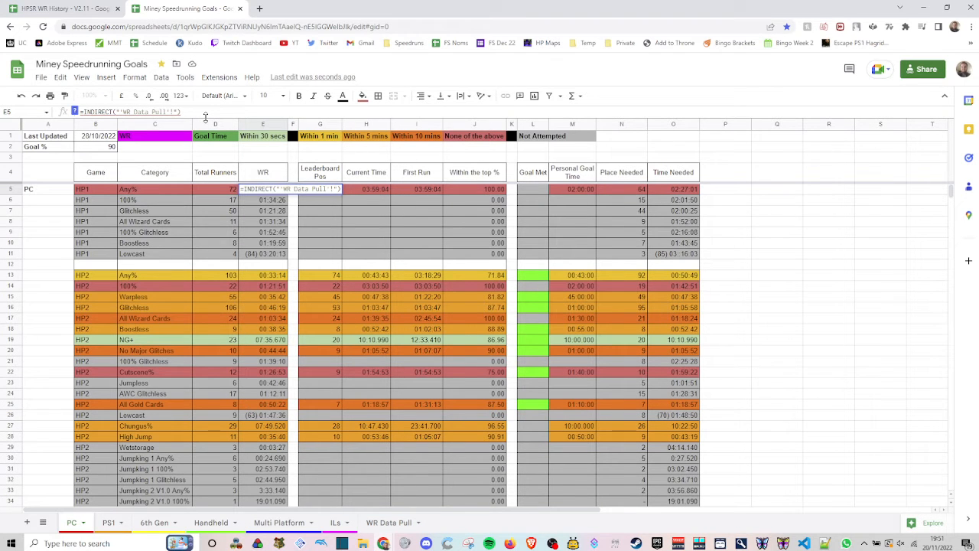
{"action": "type", "text": "D"}
{"action": "type", "text": "\"& "}
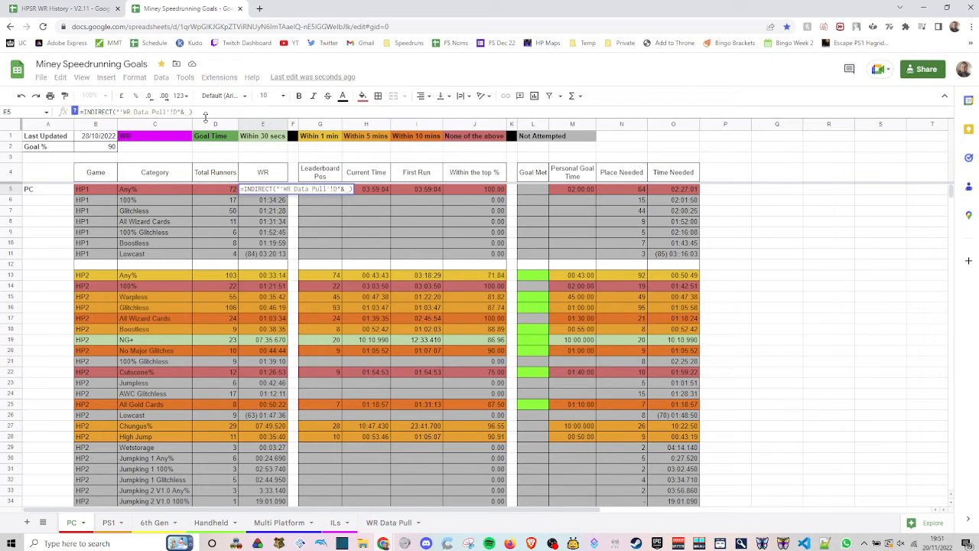
{"action": "type", "text": "3"}
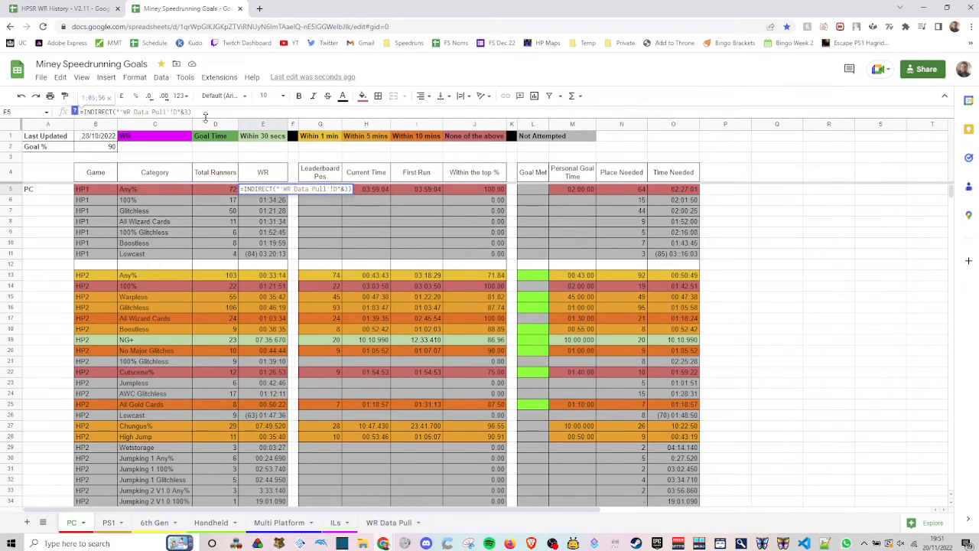
{"action": "key", "text": "Return"}
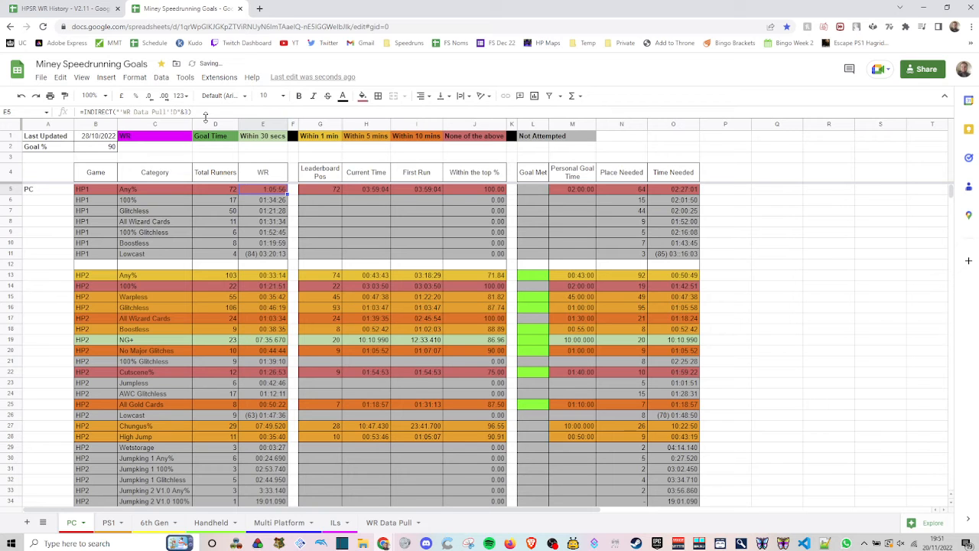
- Move the HPSR WR History spreadsheet out into a separate browser window
{"action": "left_click_drag", "start_coordinate": [85, 8], "coordinate": [0, 229]}
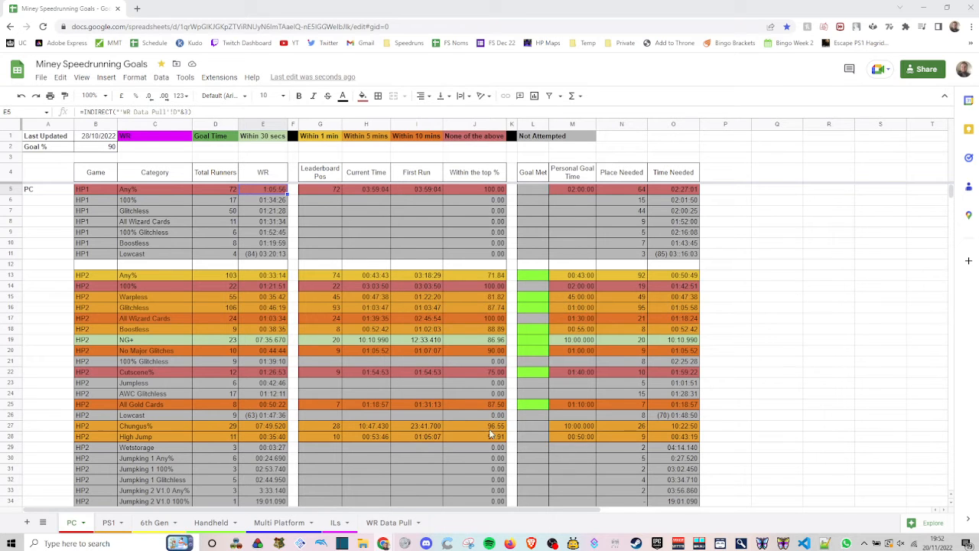
- Hide the WR Data Pull sheet, return to the PC sheet and check the list of all sheets
{"action": "left_click", "coordinate": [387, 523]}
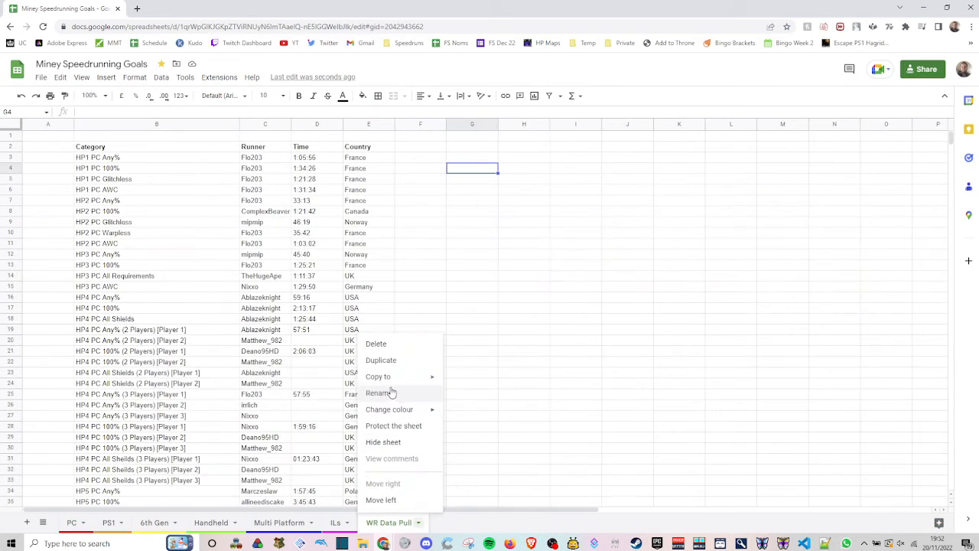
{"action": "left_click", "coordinate": [384, 444]}
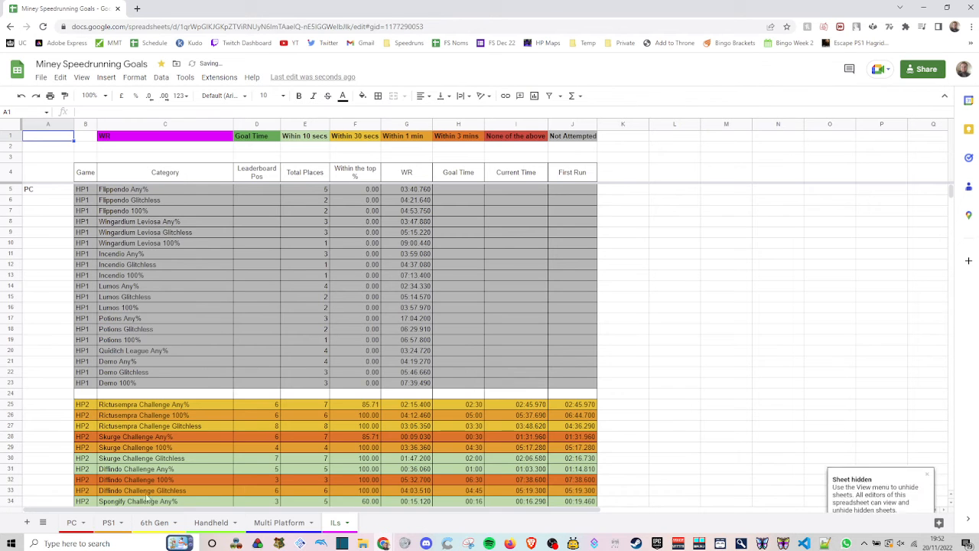
{"action": "left_click", "coordinate": [69, 523]}
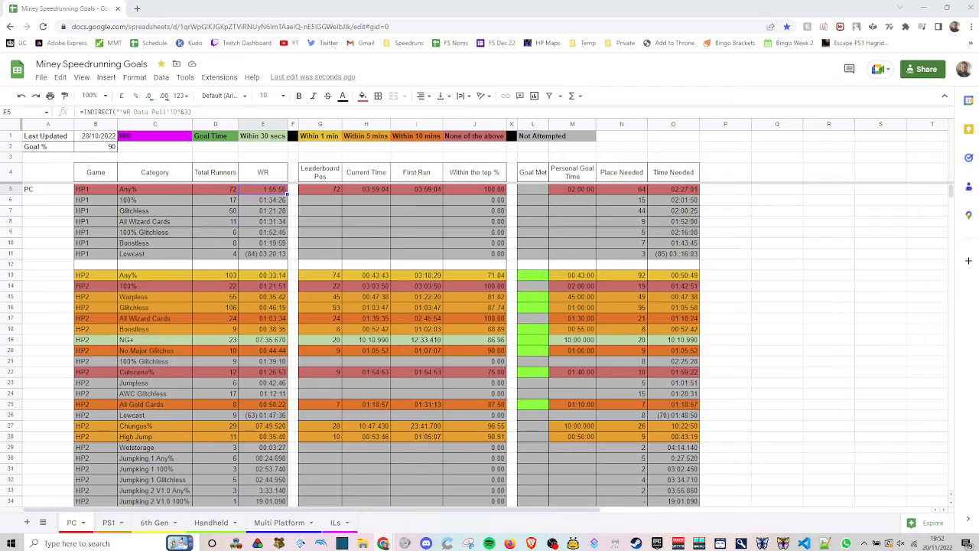
{"action": "left_click", "coordinate": [47, 520]}
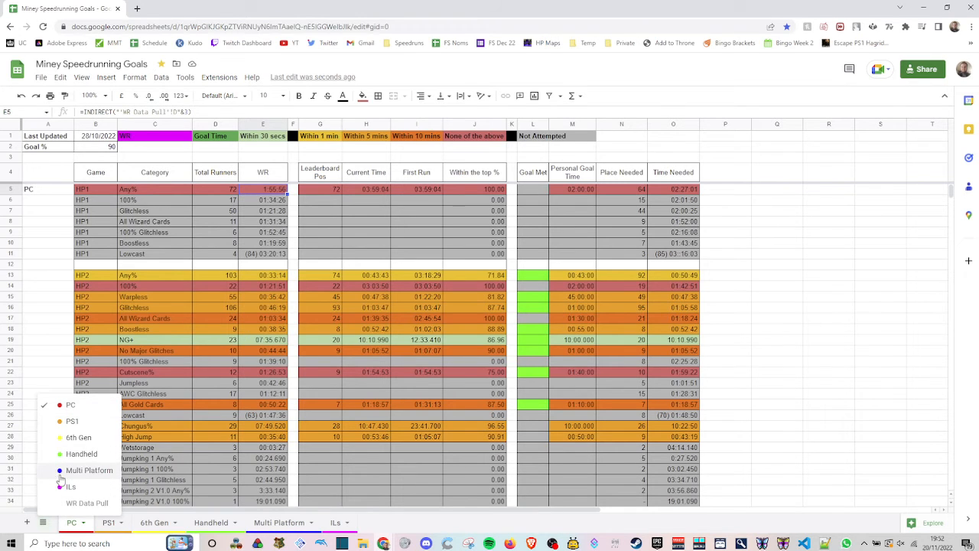
{"action": "left_click", "coordinate": [414, 522]}
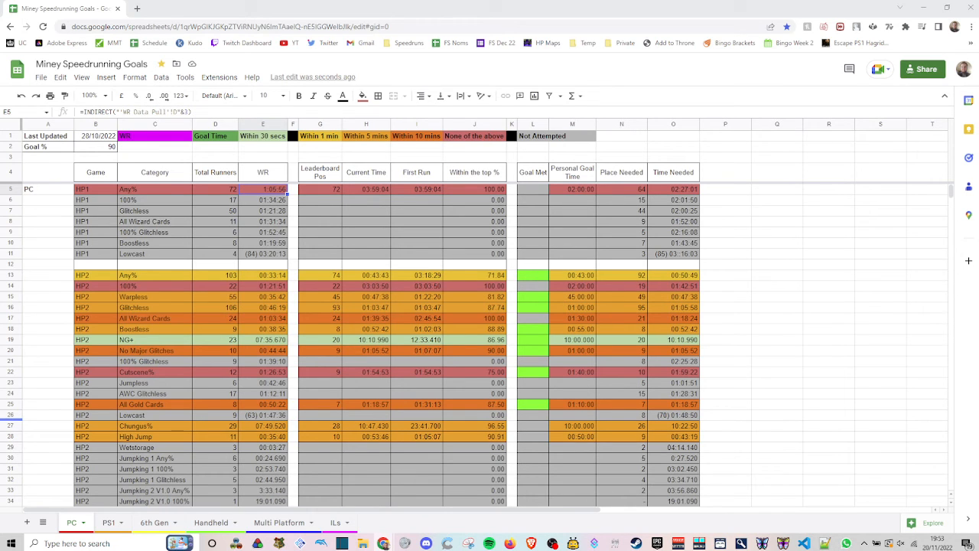
- Switch to the speedrun.com profile page, look through the followed Harry Potter games, and return to the goals spreadsheet
{"action": "left_click_drag", "start_coordinate": [338, 8], "coordinate": [321, 11]}
{"action": "left_click", "coordinate": [293, 68]}
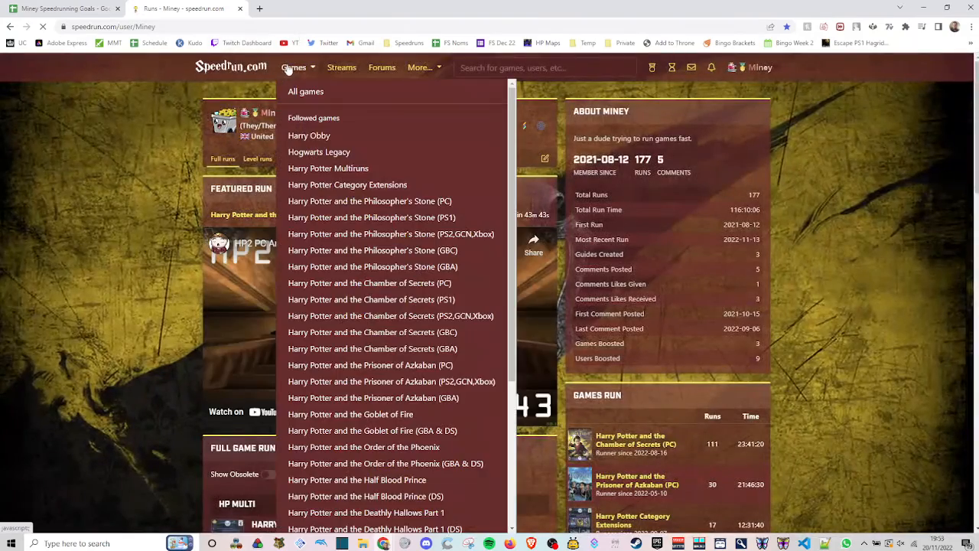
{"action": "scroll", "coordinate": [392, 222], "scroll_direction": "down", "scroll_amount": 1}
{"action": "scroll", "coordinate": [393, 222], "scroll_direction": "down", "scroll_amount": 5}
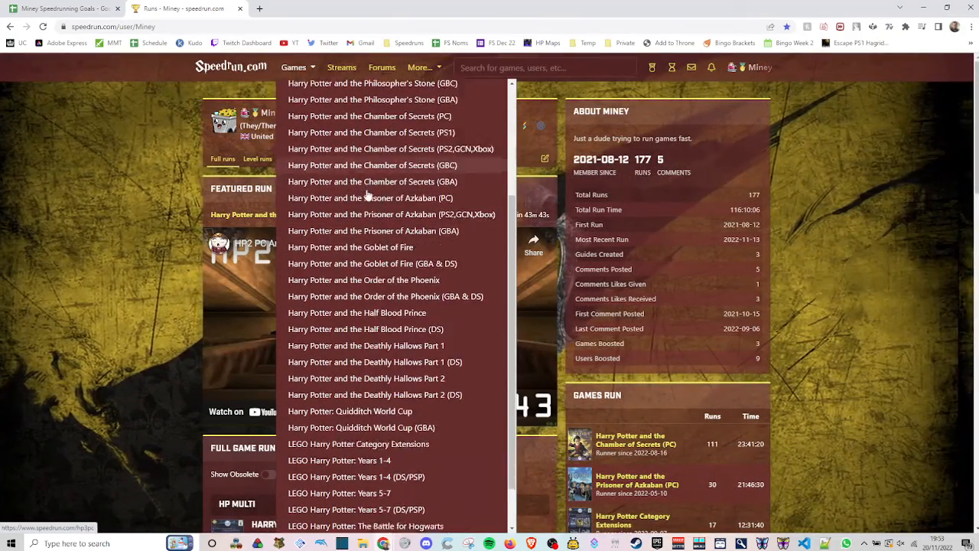
{"action": "scroll", "coordinate": [405, 390], "scroll_direction": "down", "scroll_amount": 2}
{"action": "scroll", "coordinate": [436, 421], "scroll_direction": "up", "scroll_amount": 5}
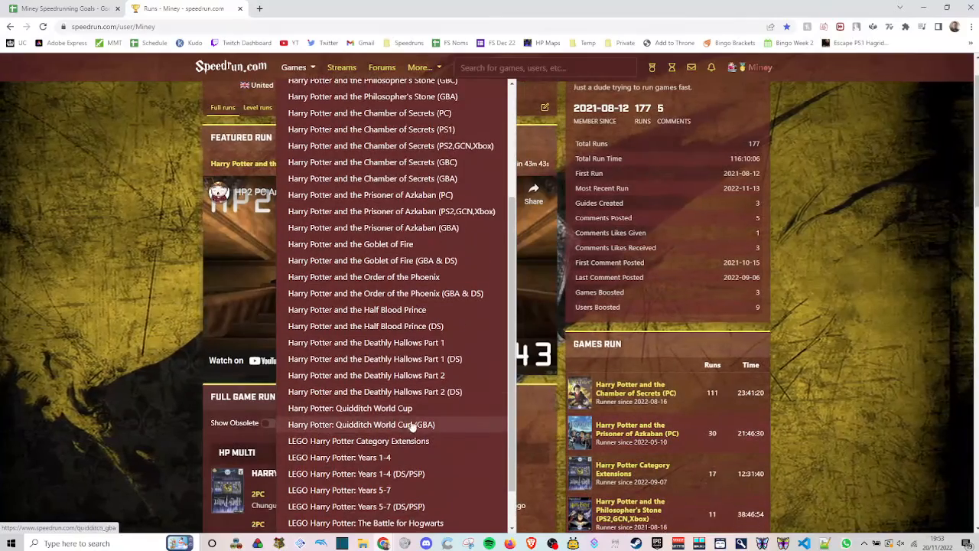
{"action": "scroll", "coordinate": [413, 382], "scroll_direction": "up", "scroll_amount": 3}
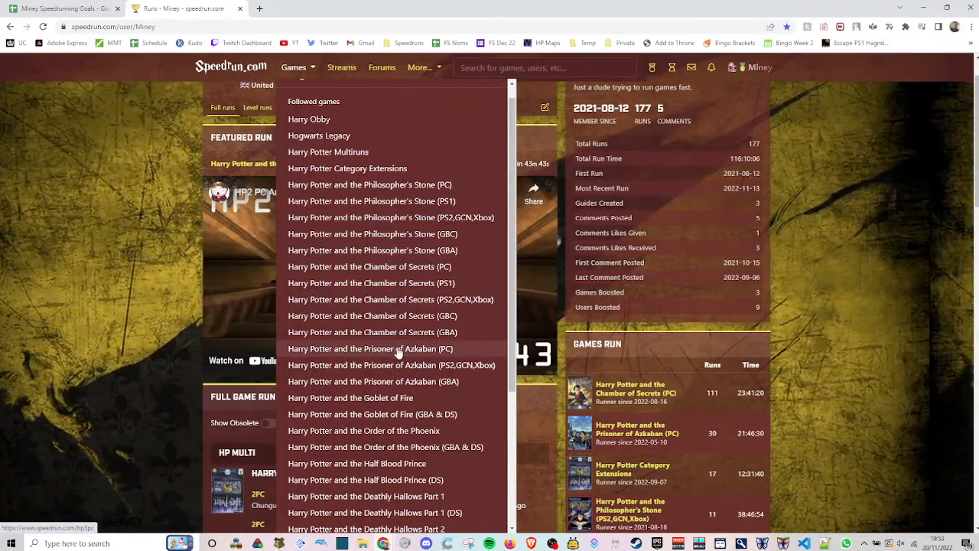
{"action": "scroll", "coordinate": [344, 321], "scroll_direction": "up", "scroll_amount": 1}
{"action": "scroll", "coordinate": [193, 329], "scroll_direction": "up", "scroll_amount": 1}
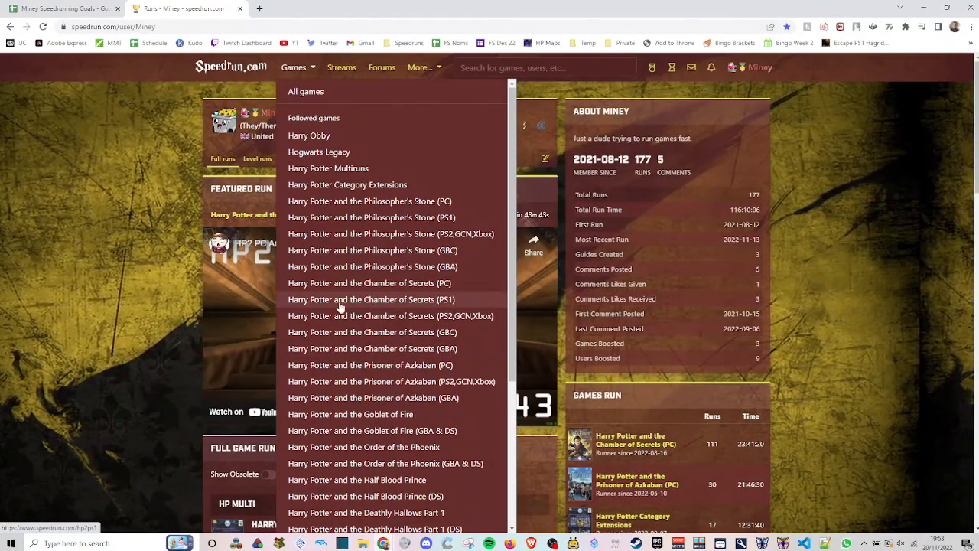
{"action": "left_click", "coordinate": [145, 238]}
{"action": "left_click", "coordinate": [72, 7]}
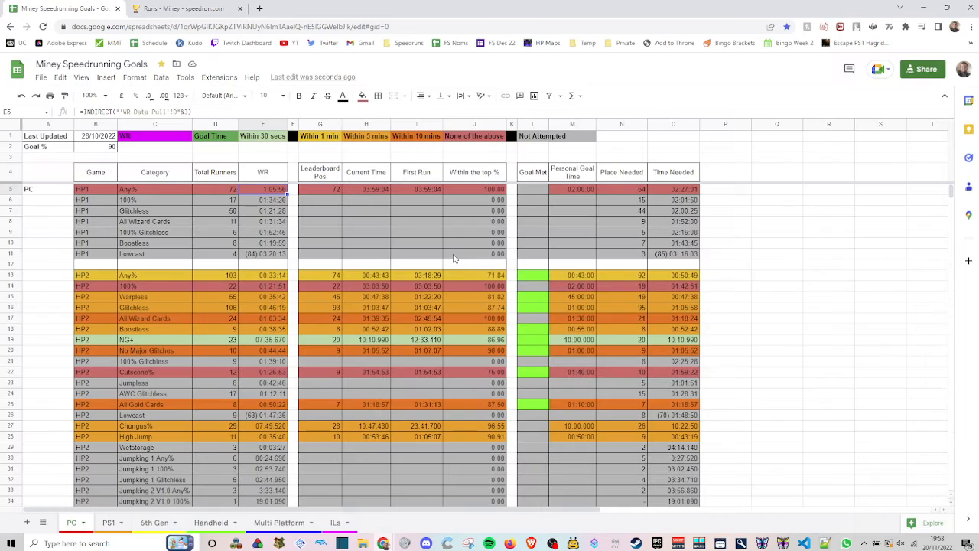